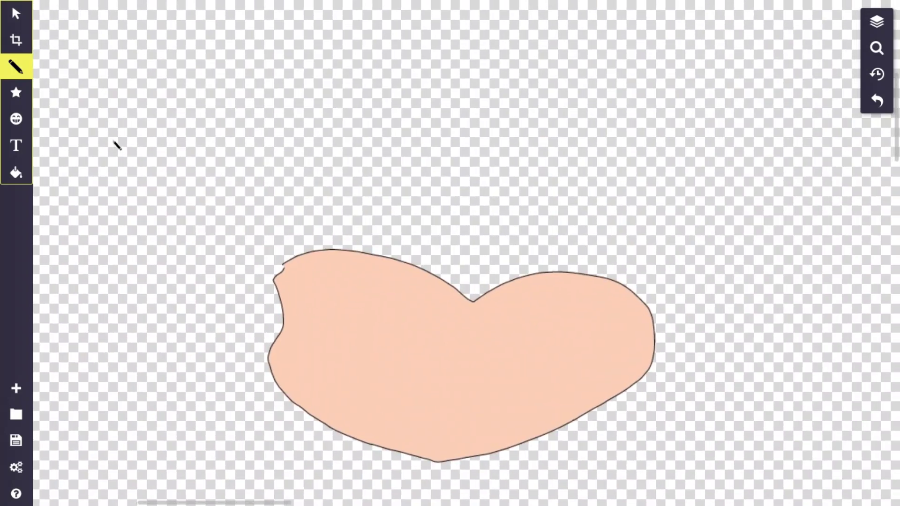
- Select the black top hat and shift it slightly to the right on the head
key(Escape)
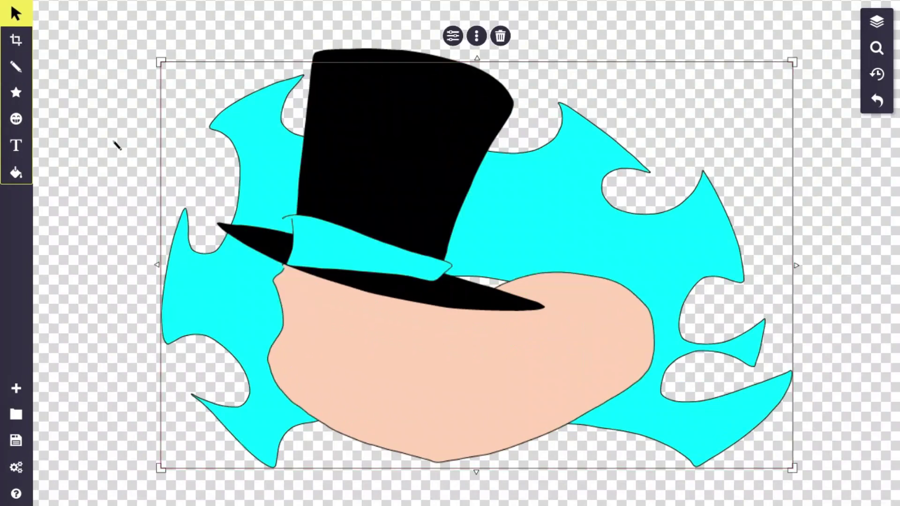
click(361, 267)
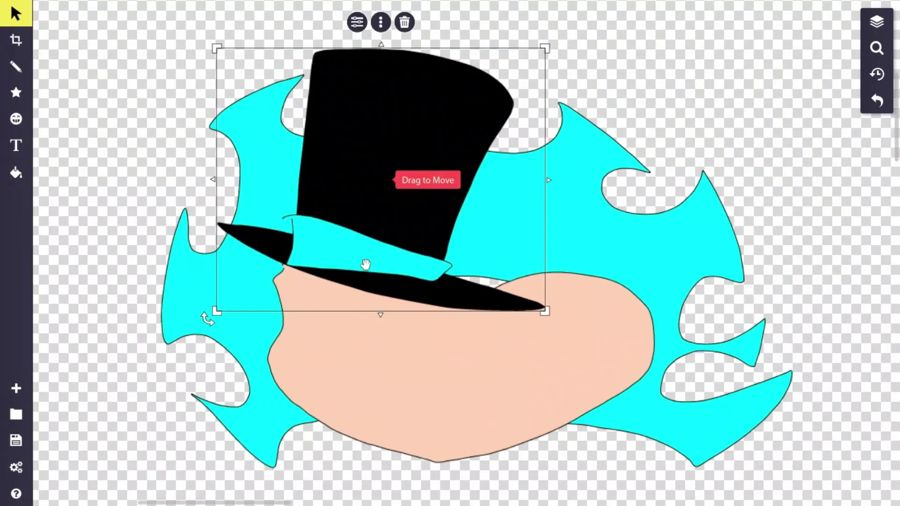
mouse_move(412, 167)
mouse_down()
mouse_move(443, 157)
mouse_move(457, 175)
mouse_up()
- Draw two white eyes side by side on the face below the hat brim with the Pencil tool
key(p)
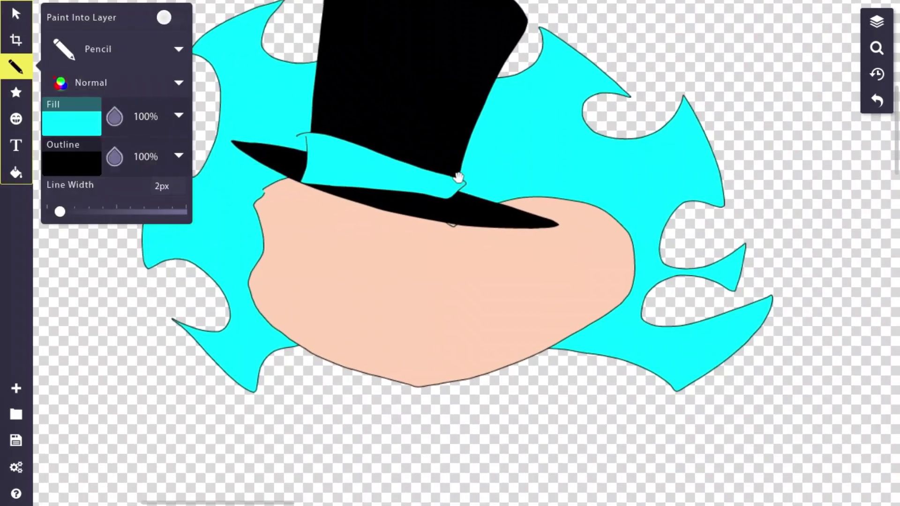
key(Escape)
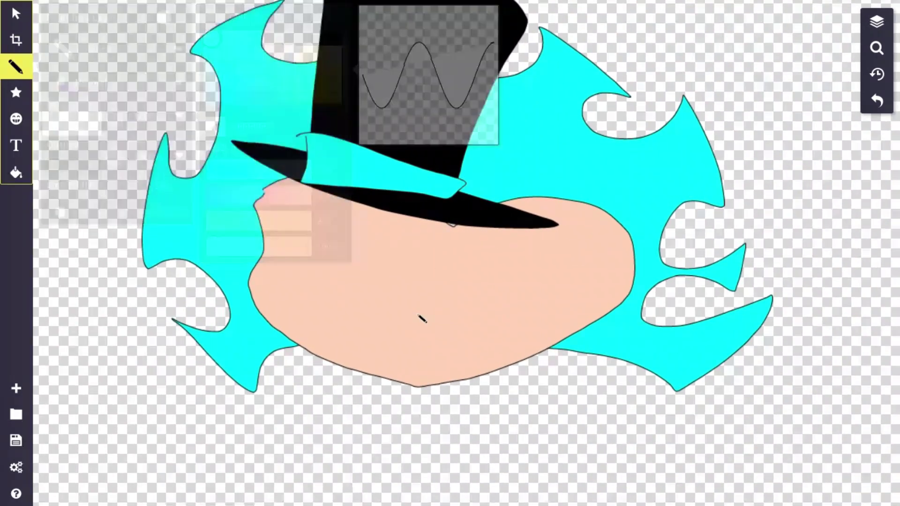
key(ctrl+z)
key(ctrl+y)
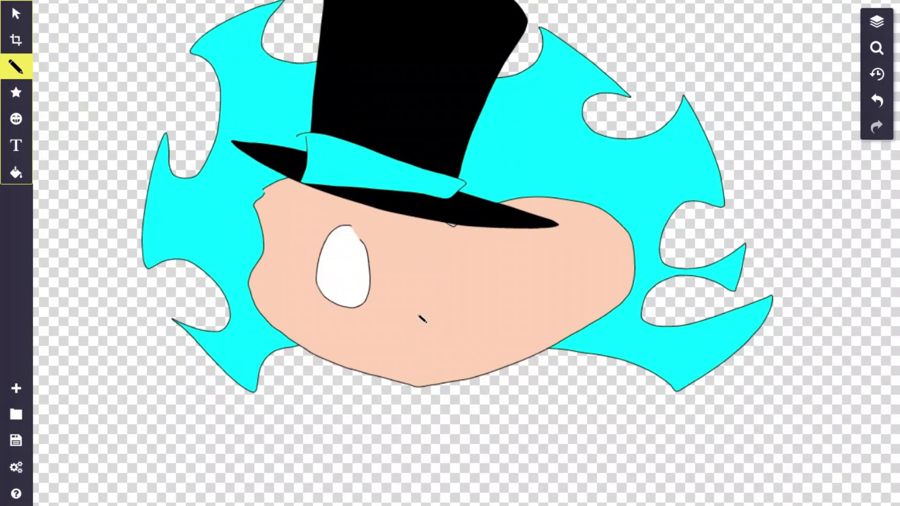
key(ctrl+z)
key(ctrl+y)
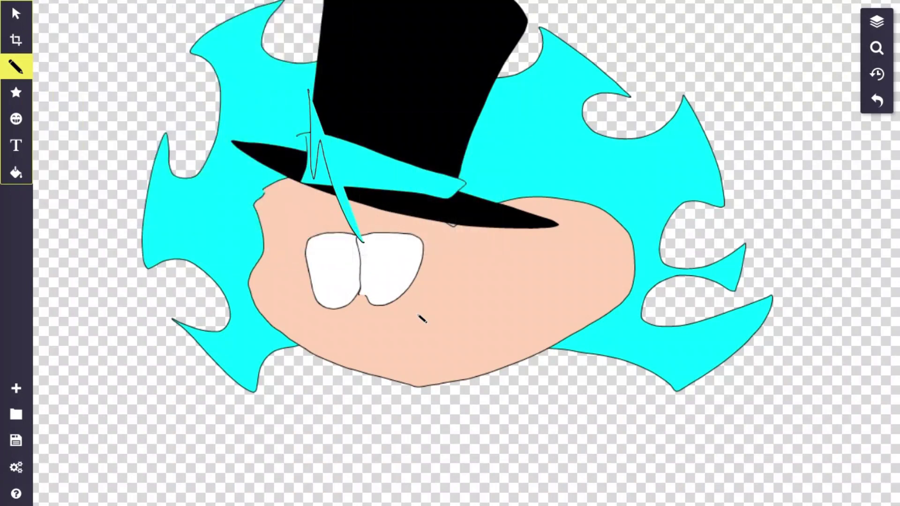
- Redraw the hair bangs with matching irises in cyan, and draw a wide red mouth below the eyes
key(ctrl+z)
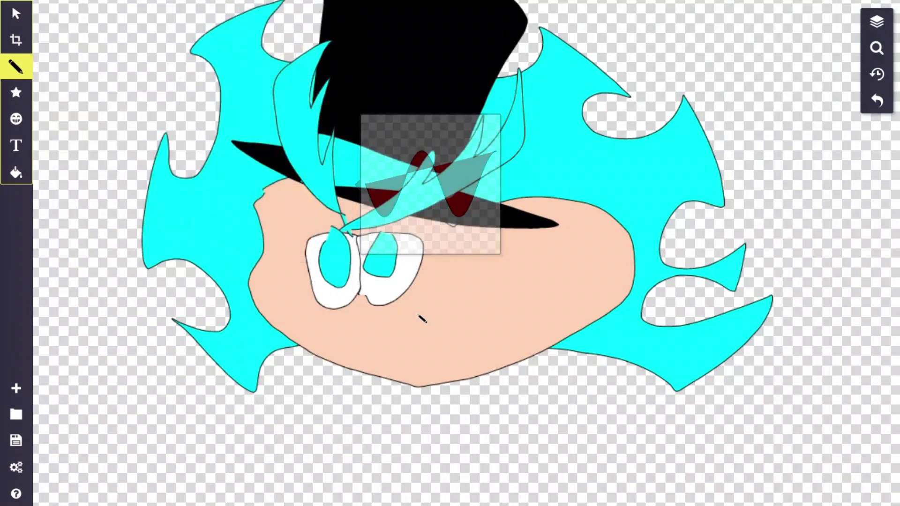
key(ctrl+z)
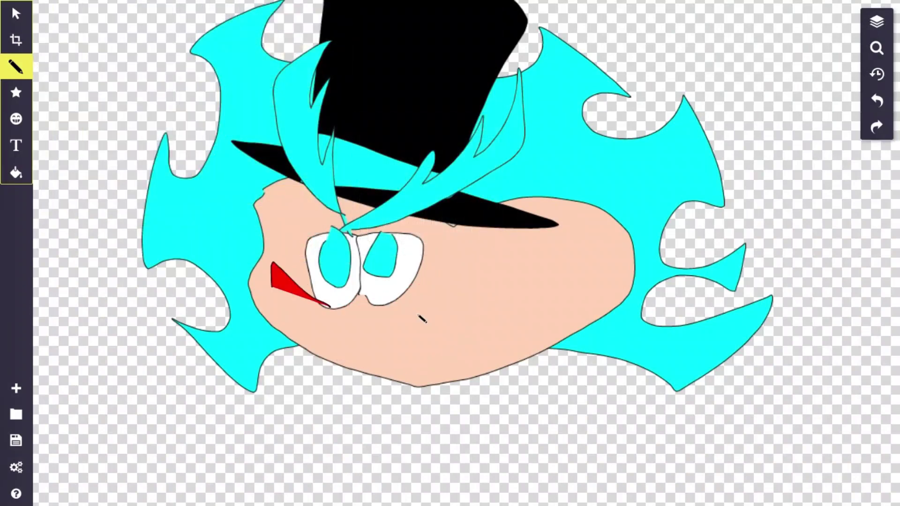
mouse_move(328, 306)
mouse_down()
mouse_move(433, 325)
mouse_move(330, 305)
mouse_up()
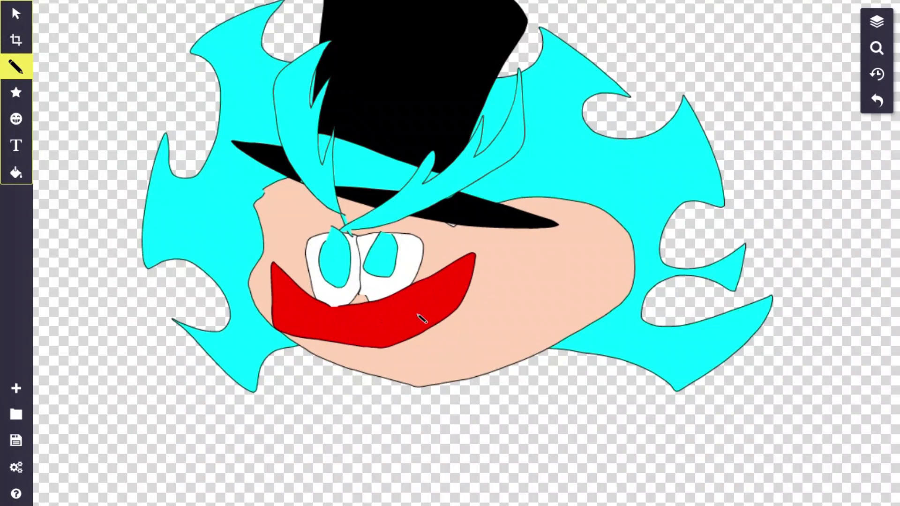
- Draw a two-part cyan shirt collar directly below the chin with the Pencil tool
scroll(421, 319, down, 3)
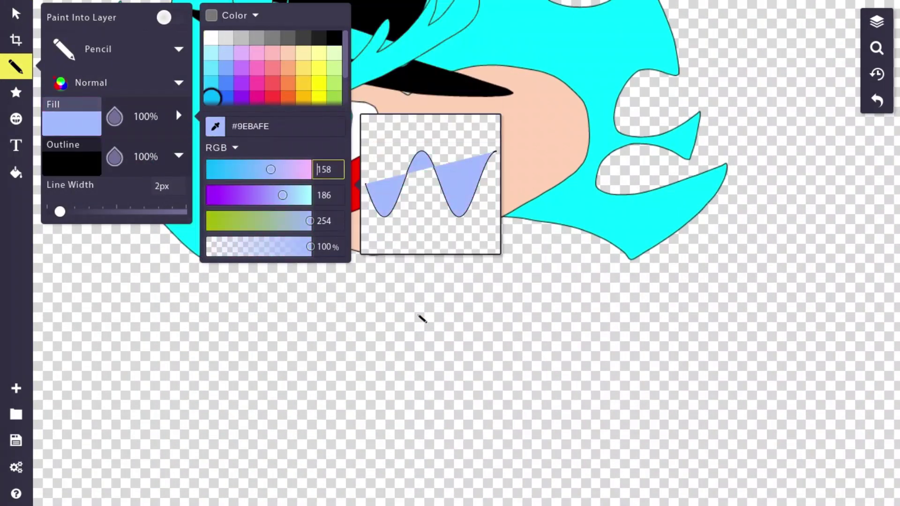
click(421, 318)
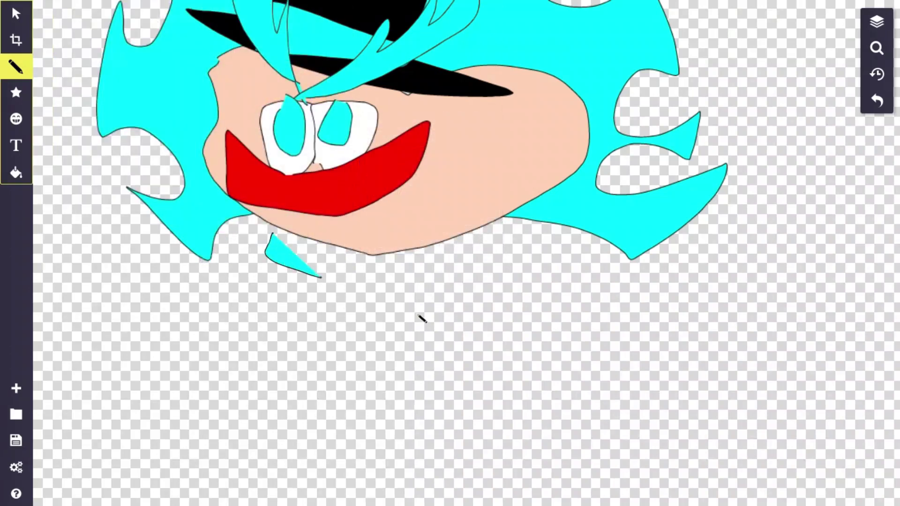
drag(321, 277, 382, 258)
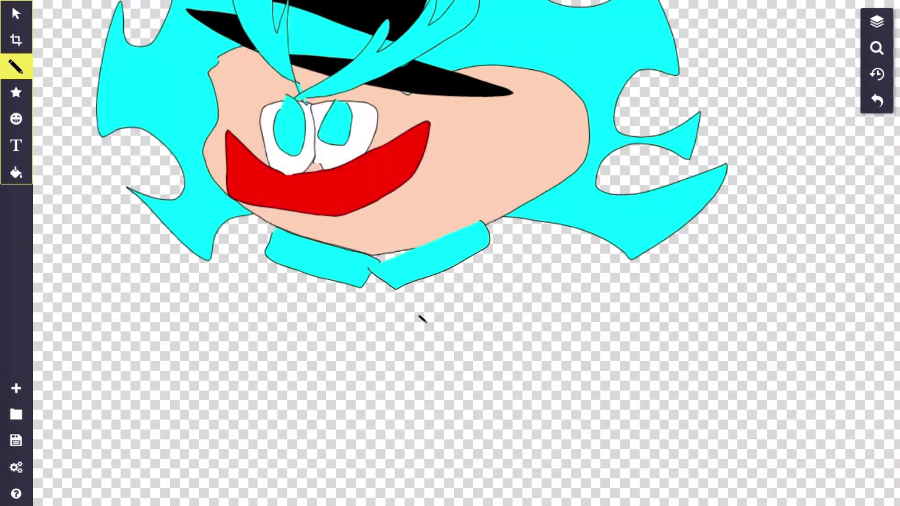
- Set the Pencil fill to black (#000000) and draw the left half of the jacket with its sleeve below the collar
scroll(422, 319, down, 5)
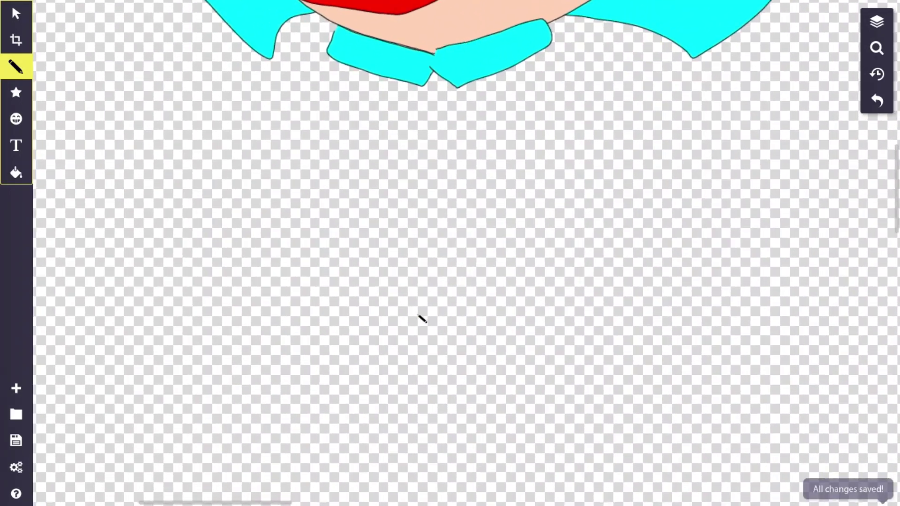
click(71, 122)
click(427, 73)
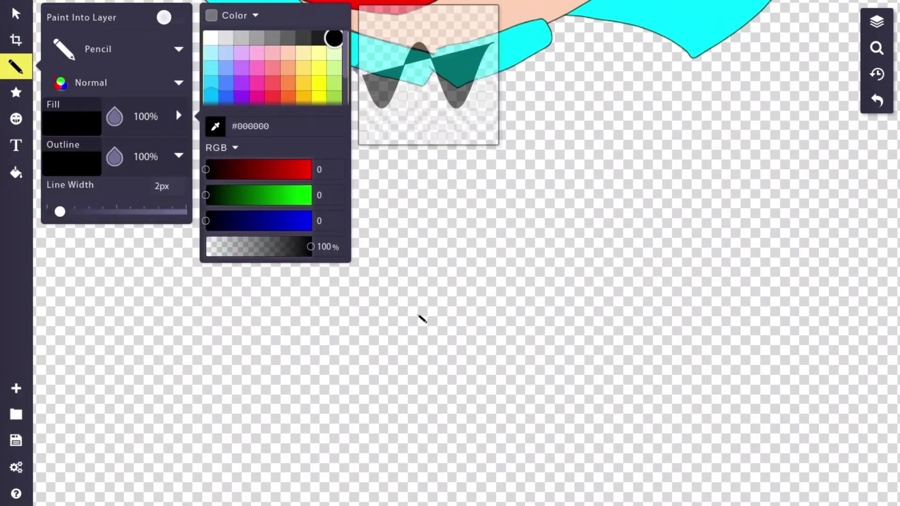
mouse_move(333, 29)
mouse_down()
mouse_move(277, 91)
mouse_move(142, 331)
mouse_move(259, 162)
mouse_move(232, 433)
mouse_move(297, 462)
mouse_move(372, 253)
mouse_move(335, 33)
mouse_up()
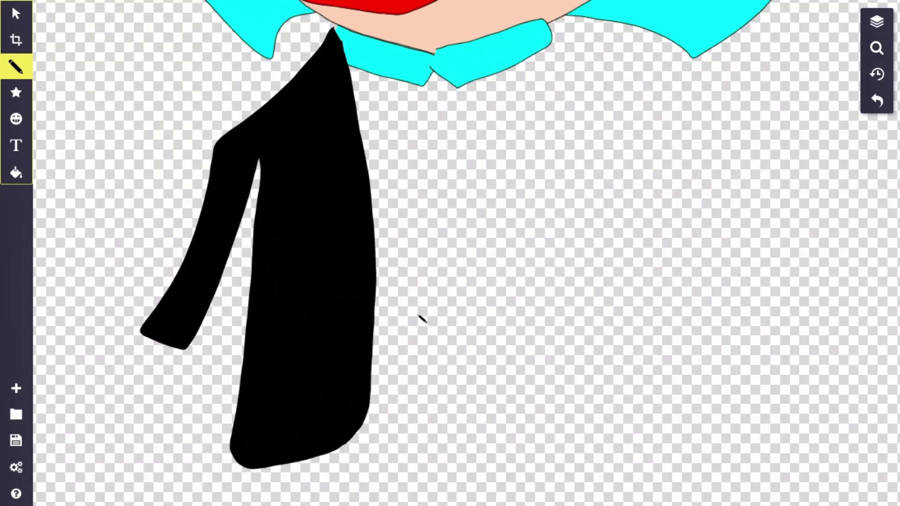
- Set the Pencil fill colour to cyan by giving both green and blue a value of 255
drag(421, 319, 325, 279)
click(16, 66)
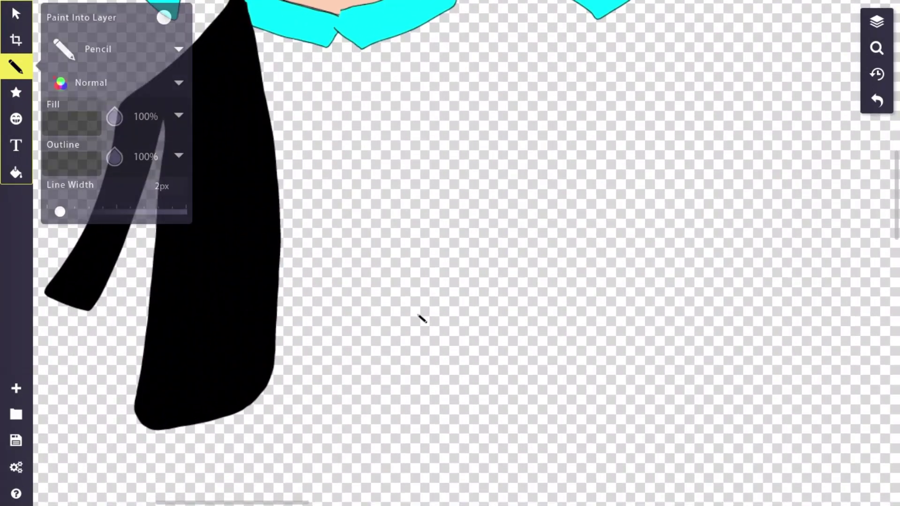
click(71, 122)
click(325, 195)
text(255)
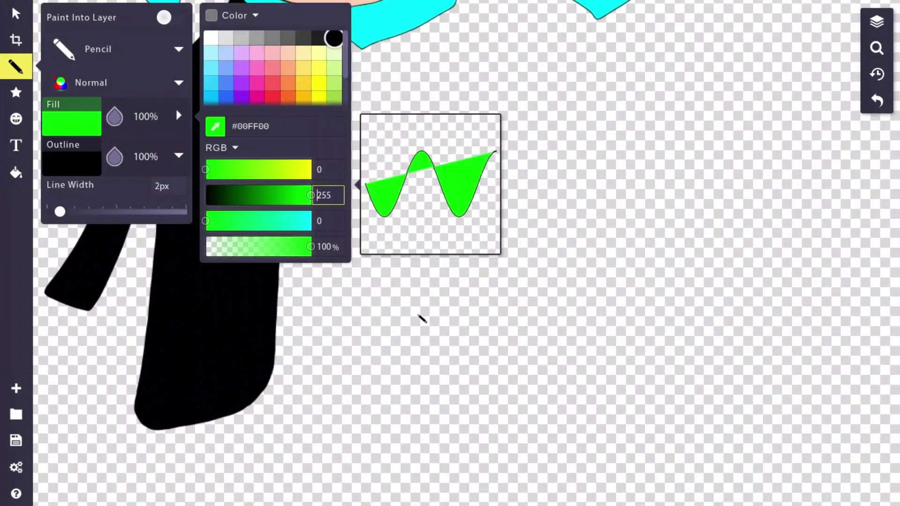
key(Tab)
text(255)
key(Escape)
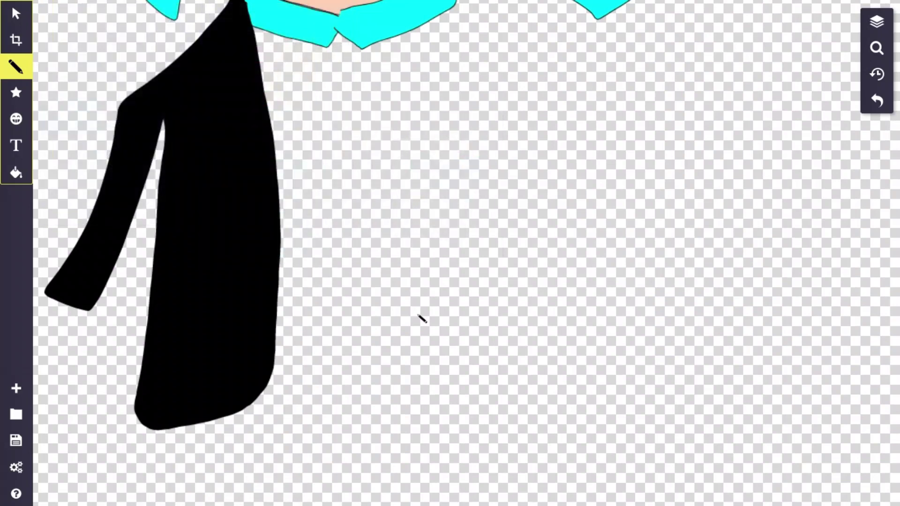
- Draw the cyan shirt with a black tie and four black buttons, and add the right half of the black jacket
scroll(422, 318, up, 1)
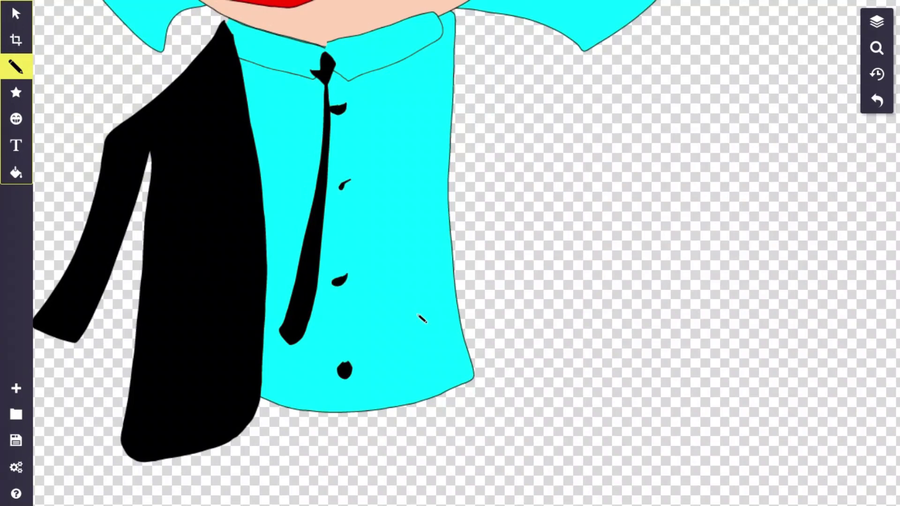
key(ctrl+z)
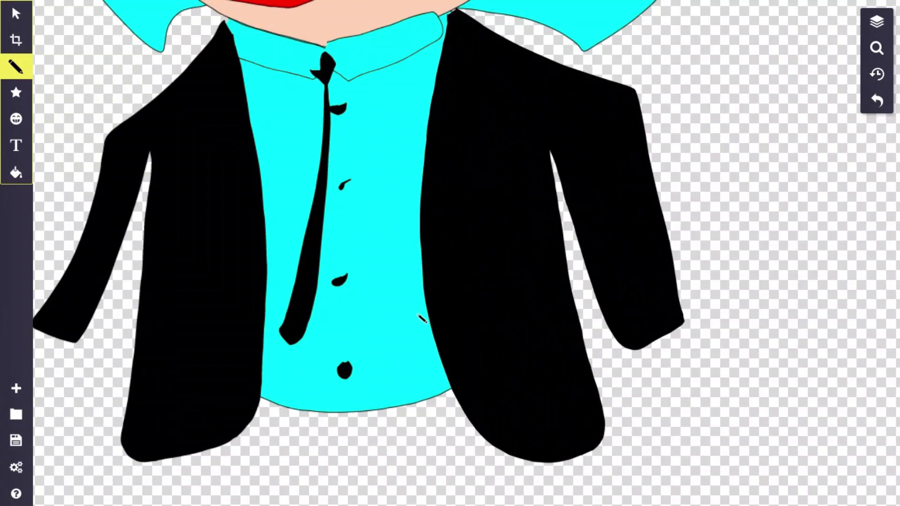
- Add a text note below the suit reading "left side should be biggert han the R side"
scroll(422, 319, down, 4)
key(t)
click(277, 357)
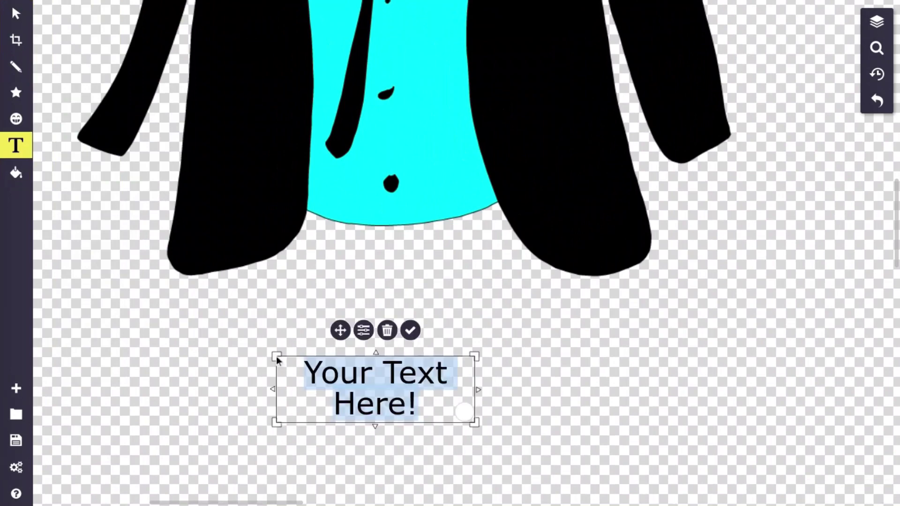
key(BackSpace)
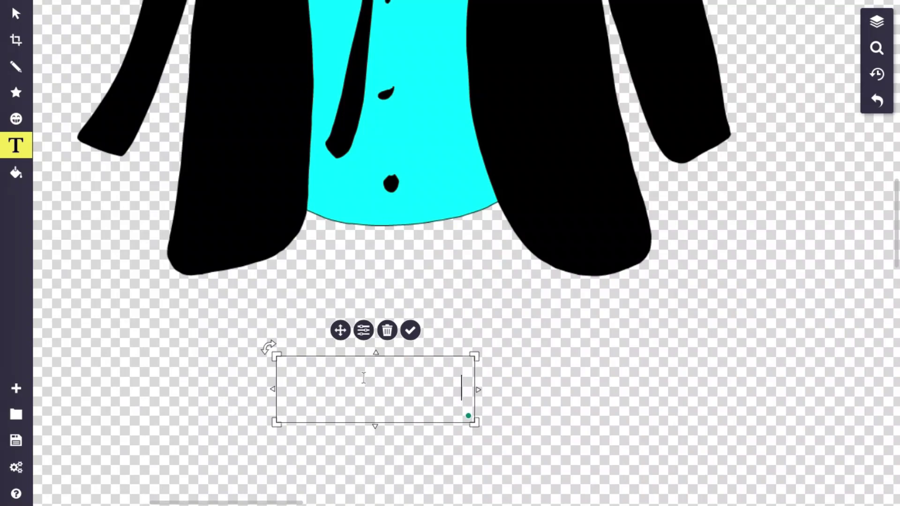
text(left side should be biggert han the R side)
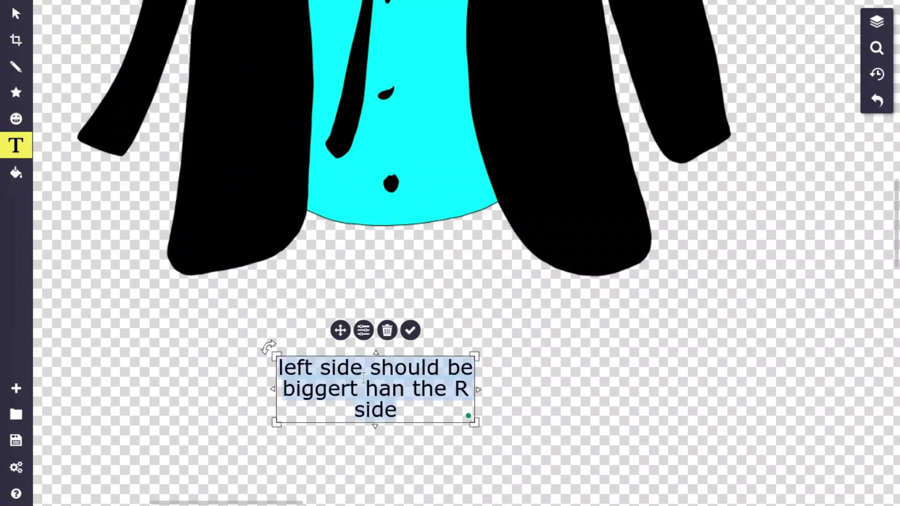
scroll(623, 362, down, 4)
scroll(623, 363, up, 12)
scroll(624, 363, down, 9)
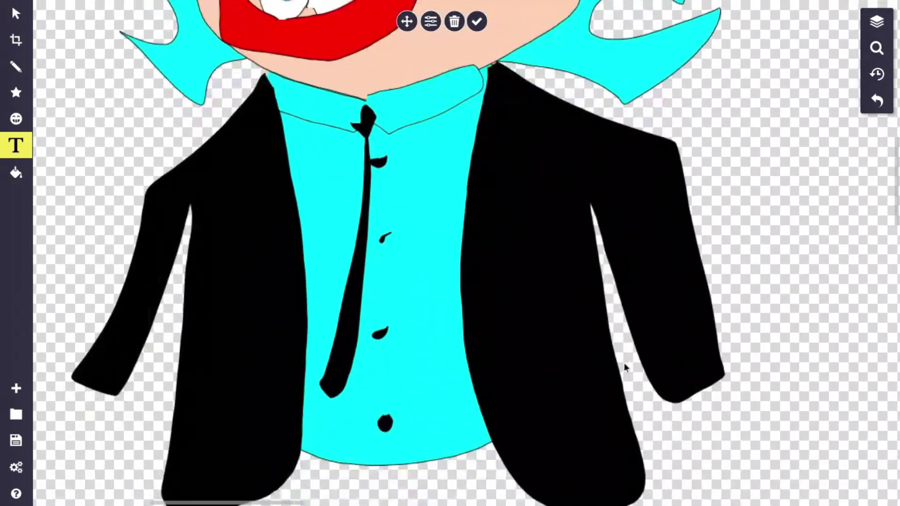
scroll(623, 362, up, 2)
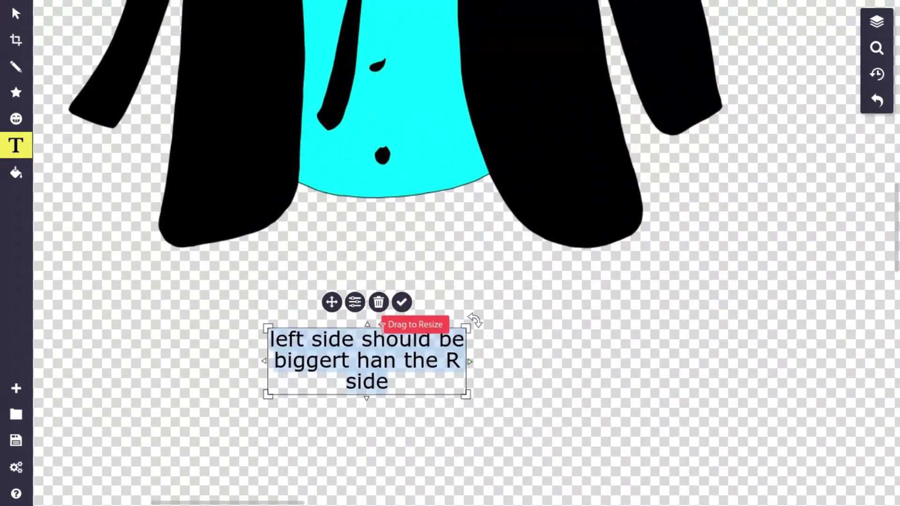
- Replace the note's text with "of the suit" and delete the text box
key(BackSpace)
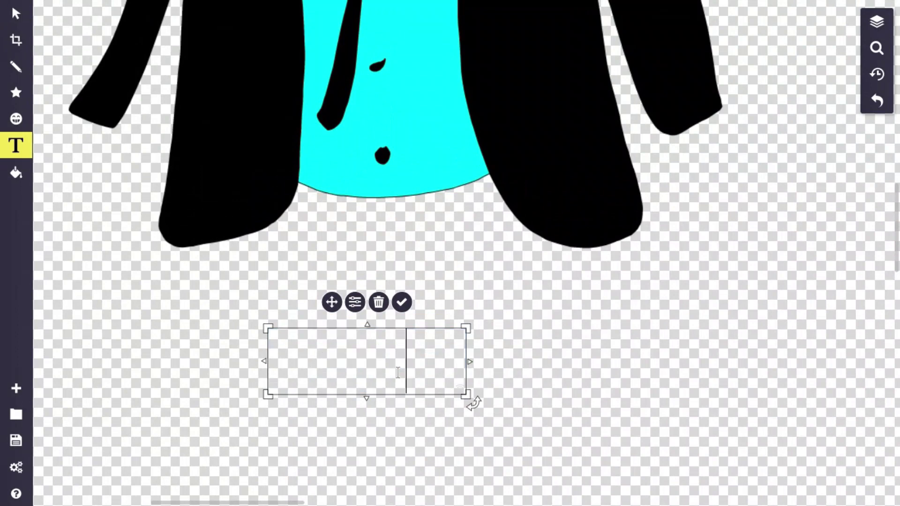
text(of the suit)
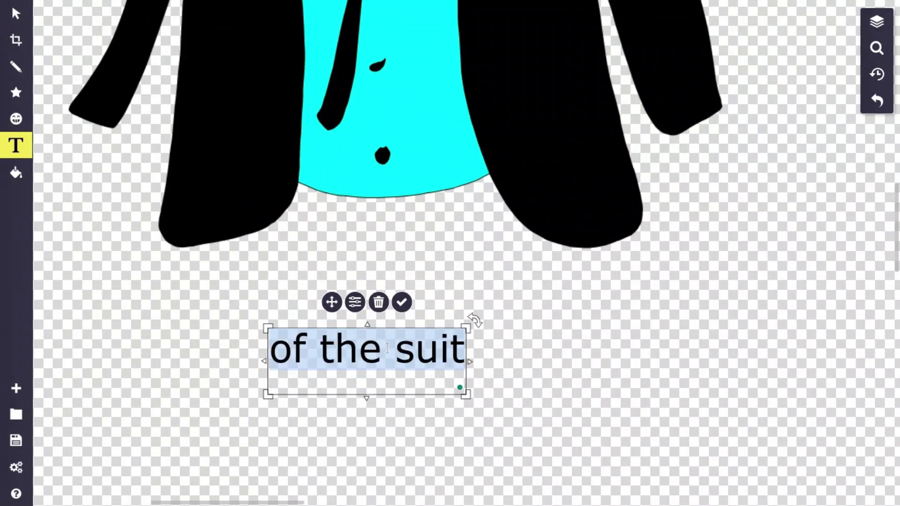
click(378, 305)
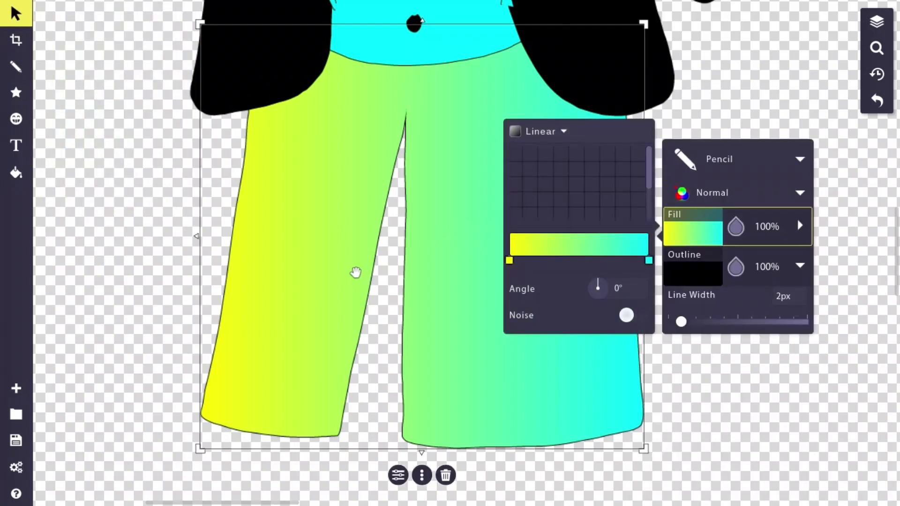
- Leave full screen to view the system's Wi-Fi network and quick settings, and return to the full-screen drawing
key(F11)
key(alt+shift+s)
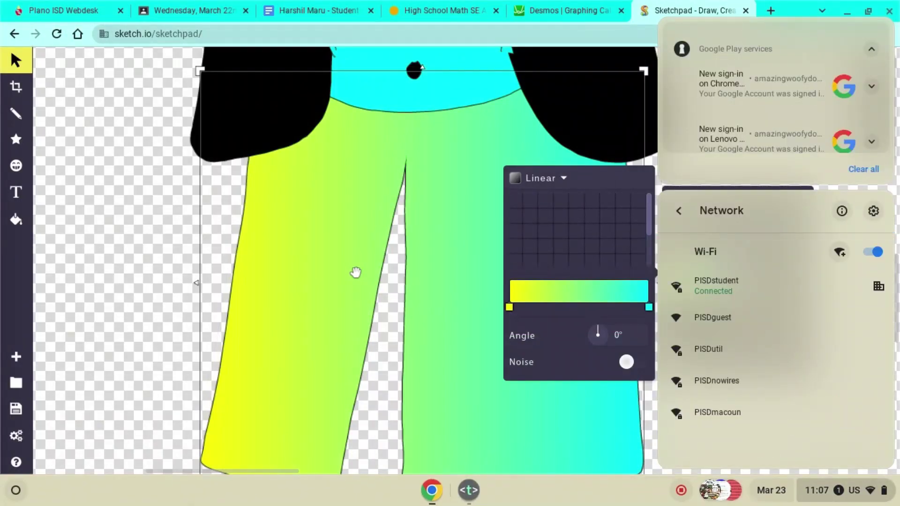
key(alt+shift+s)
key(alt+shift+s)
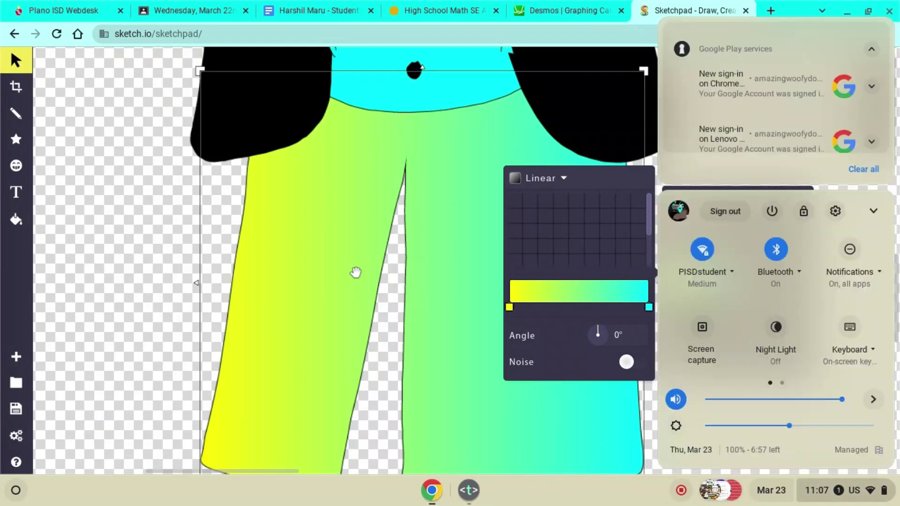
key(alt+shift+s)
key(F11)
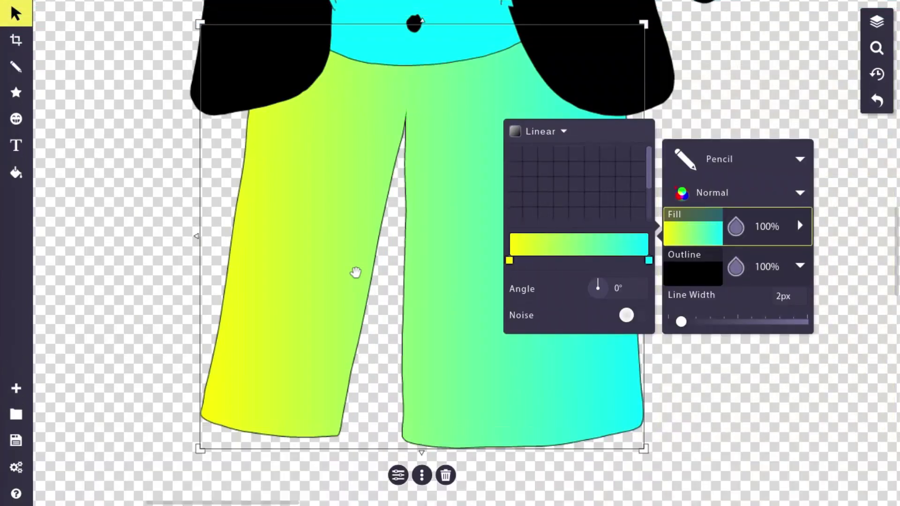
- Undo the yellow-to-cyan gradient on the trousers, keeping the trousers with their grey linear gradient fill
key(ctrl+z)
key(ctrl+z)
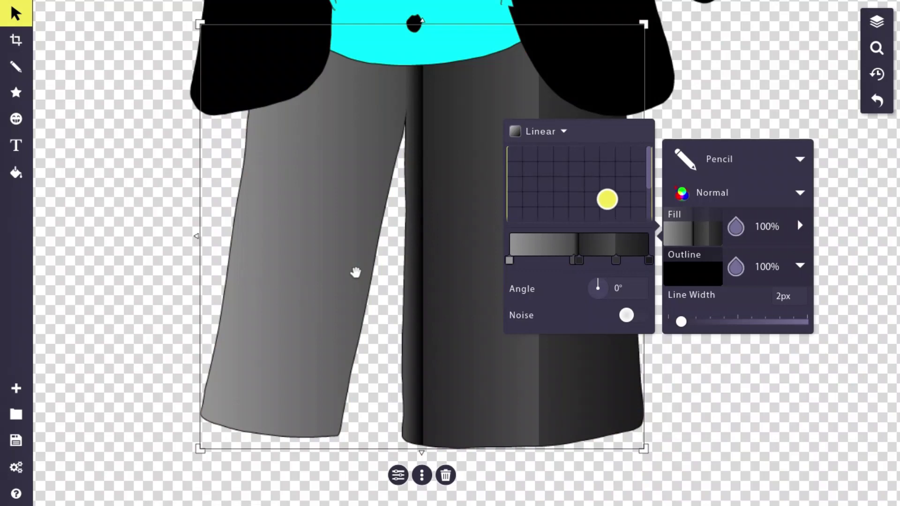
key(ctrl+z)
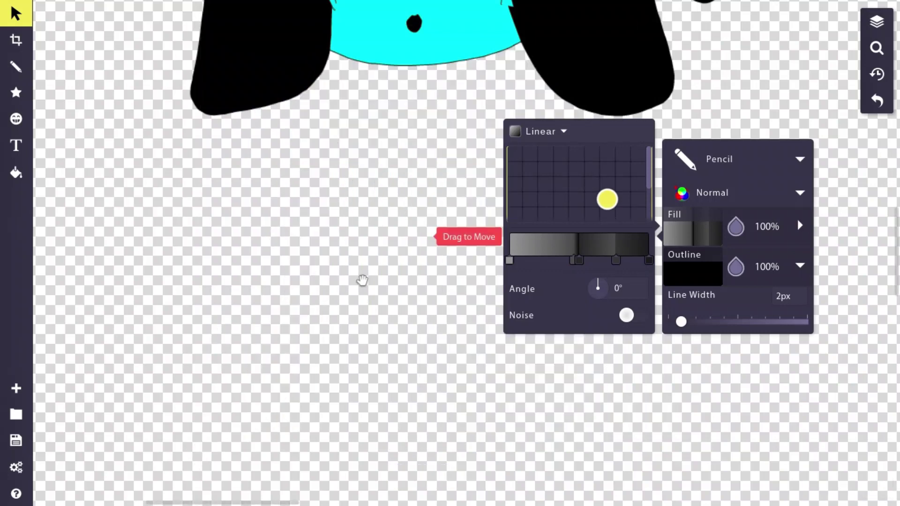
key(ctrl+shift+z)
- Delete the two adjacent colour stops near the middle of the trousers' grey linear gradient
click(580, 260)
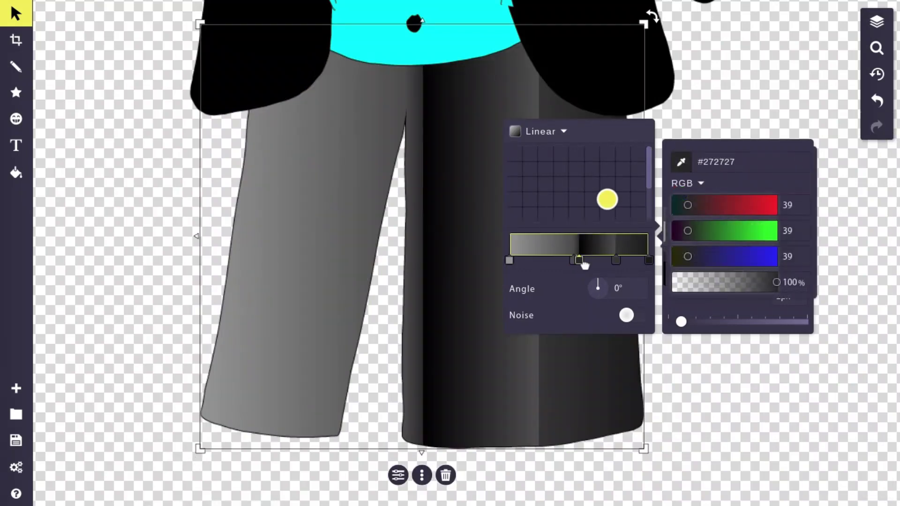
key(Delete)
key(Delete)
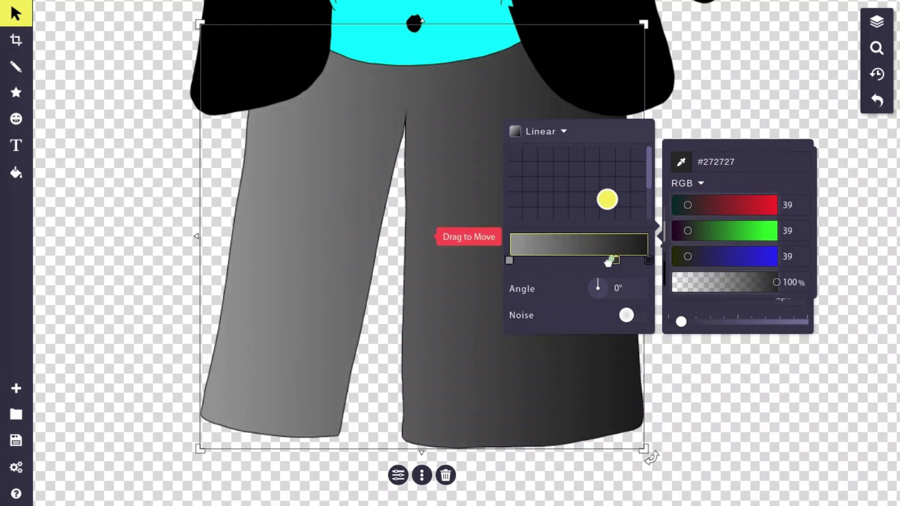
- Move the trousers' #272727 gradient stop to about a quarter from the light end, and switch to the Pencil tool
mouse_move(616, 264)
mouse_down()
mouse_move(534, 261)
mouse_move(545, 261)
mouse_up()
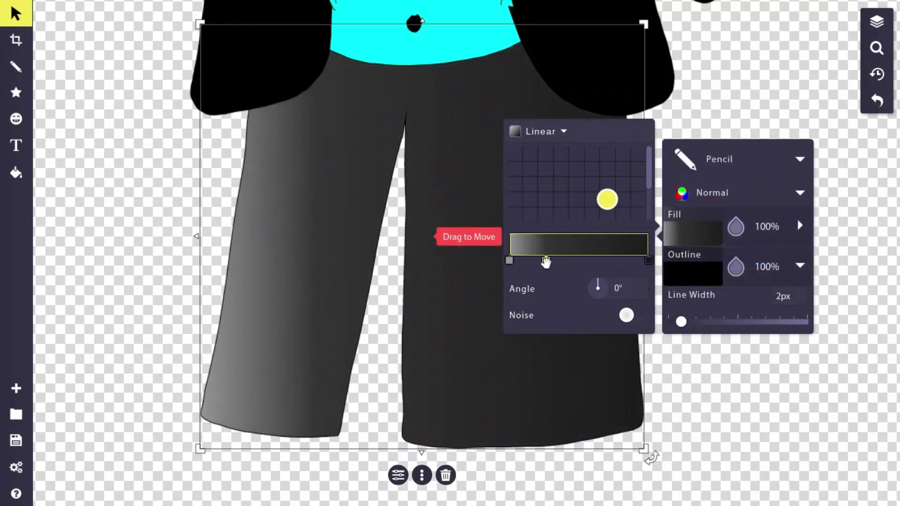
key(p)
scroll(546, 261, down, 5)
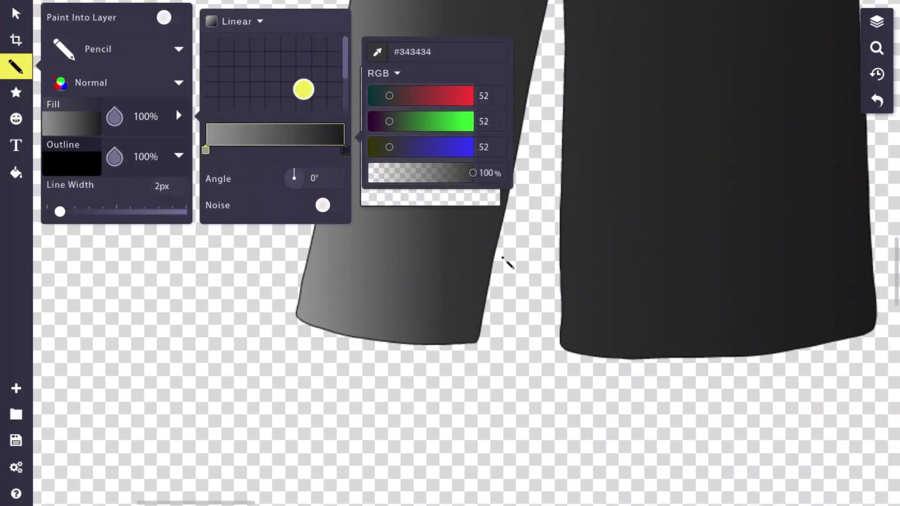
- Try to recolour a stop of the pencil's fill gradient to white, #FFFFFF
text(255)
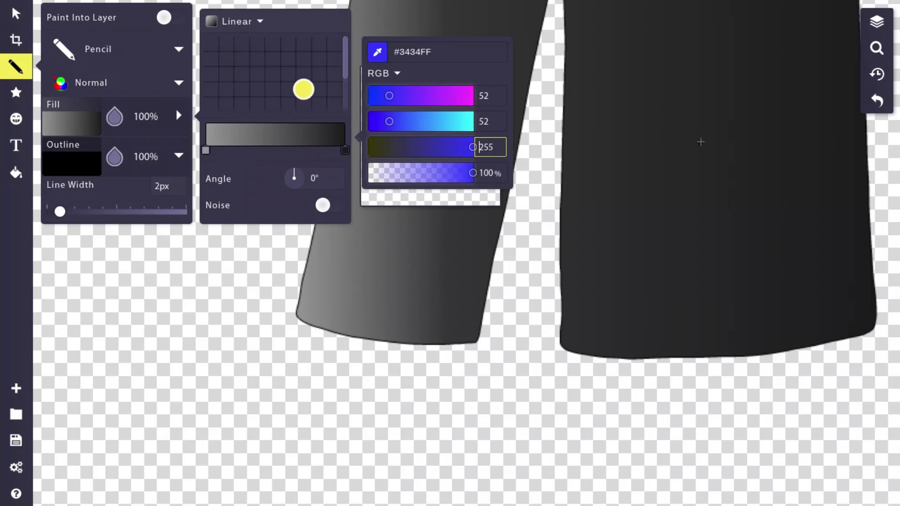
key(shift+Tab)
text(199255)
key(shift+Tab)
text(255)
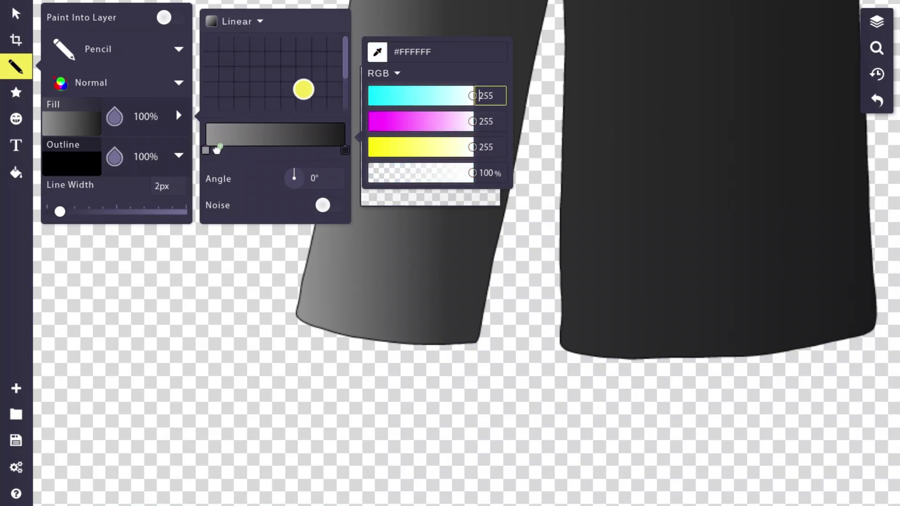
- Set the light end stop of the pencil's linear fill gradient to white, with red, green and blue at 255
click(205, 151)
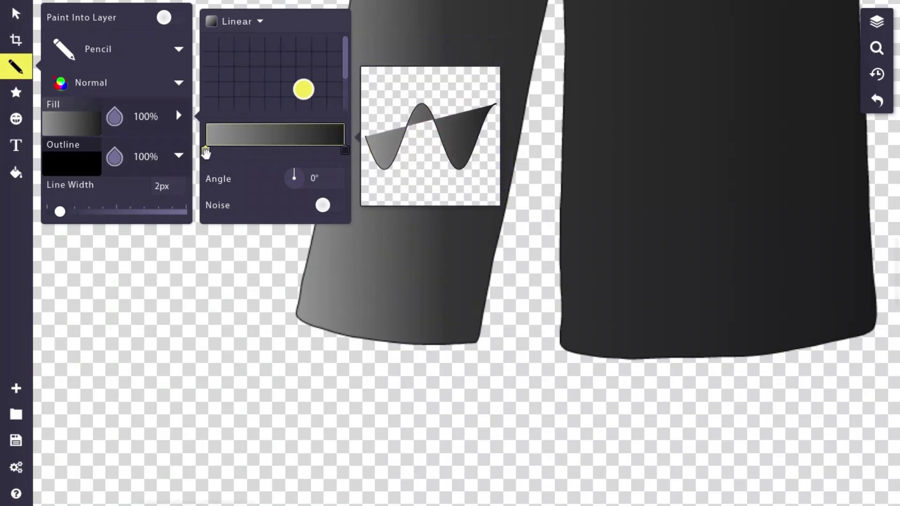
click(206, 151)
text(255)
key(shift+Tab)
text(176)
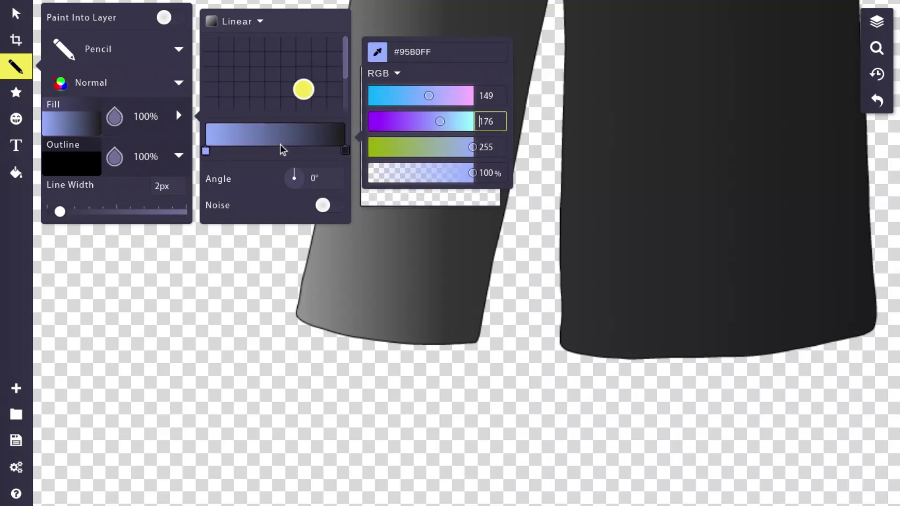
text(255)
key(shift+Tab)
text(255)
- Set the dark end stop of the pencil's linear fill gradient to black, with red, green and blue at 0
click(345, 150)
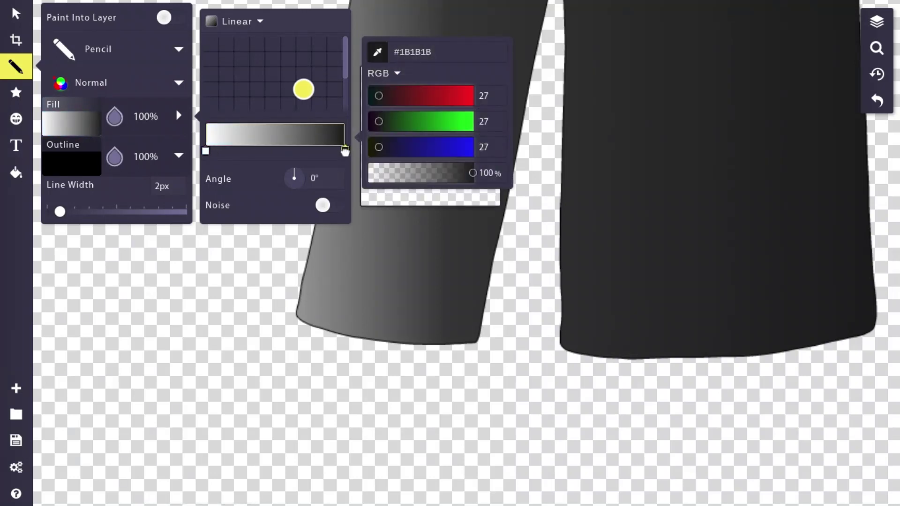
text(0)
key(shift+Tab)
text(0)
key(shift+Tab)
text(0)
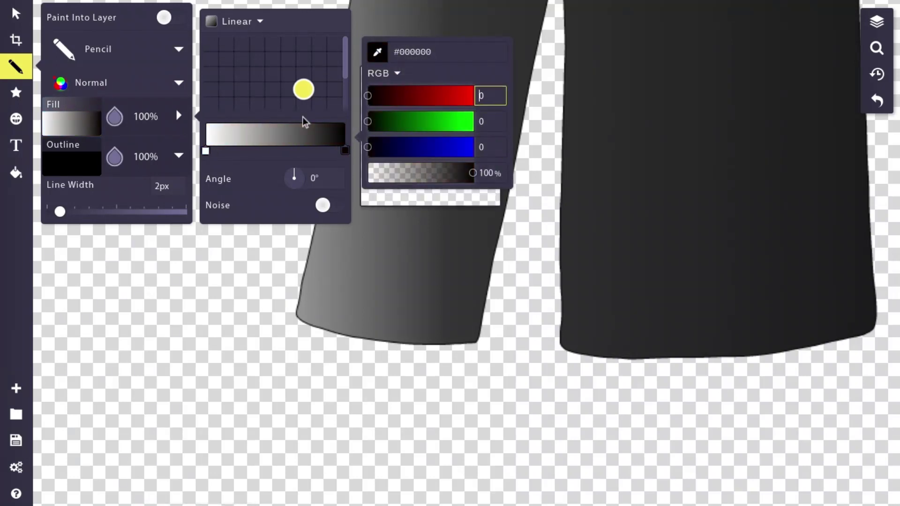
- Draw a freehand heeled shoe with a long rounded toe pointing outward beneath the lighter trouser leg
key(Escape)
mouse_move(377, 345)
mouse_down()
mouse_move(129, 370)
mouse_move(395, 391)
mouse_up()
scroll(302, 117, right, 3)
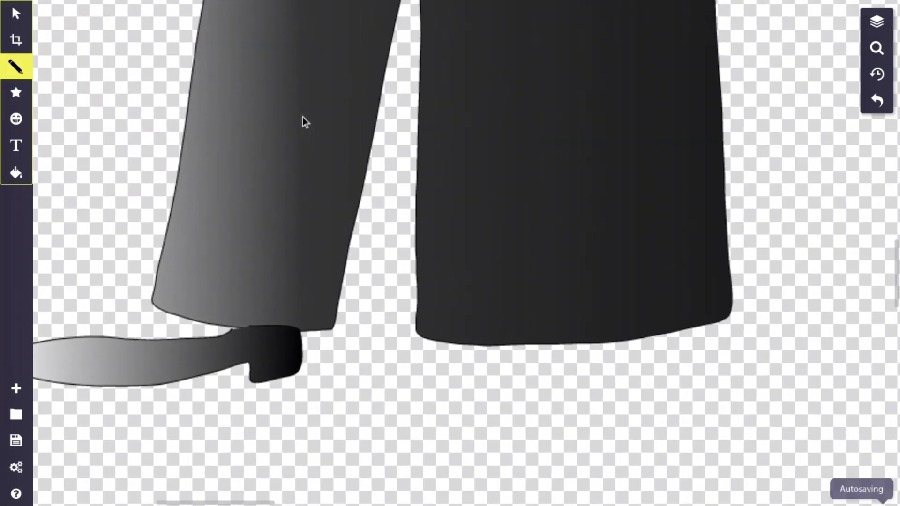
mouse_move(591, 340)
mouse_down()
mouse_move(605, 394)
mouse_move(656, 373)
mouse_up()
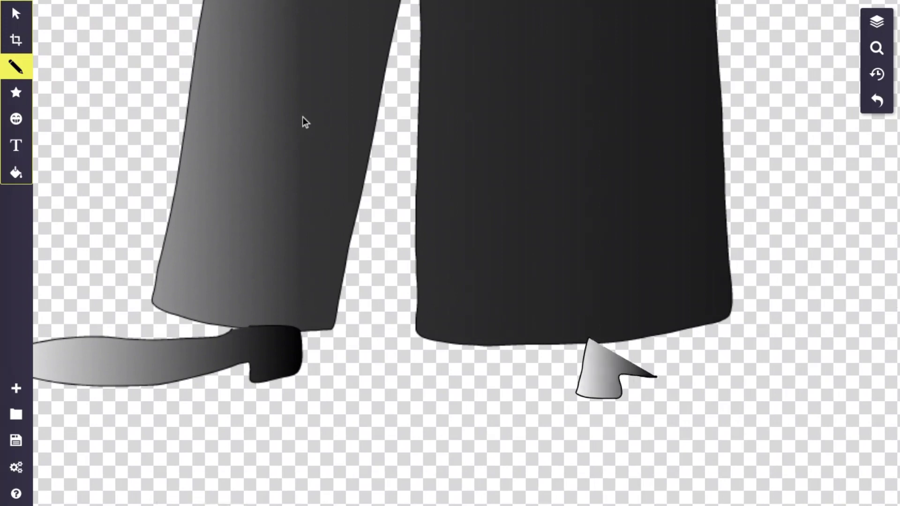
key(ctrl+z)
scroll(303, 117, right, 5)
mouse_move(327, 327)
mouse_down()
mouse_move(368, 413)
mouse_move(651, 405)
mouse_up()
key(ctrl+z)
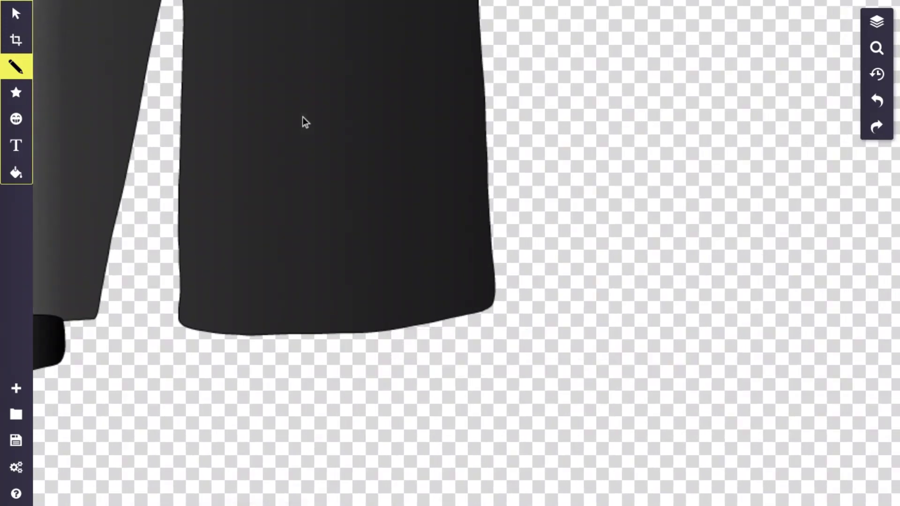
- Draw a larger freehand shoe with a heel notch and a long pointed toe facing outward beneath the darker trouser leg
mouse_move(313, 333)
mouse_down()
mouse_move(339, 411)
mouse_move(497, 401)
mouse_move(829, 331)
mouse_move(312, 332)
mouse_up()
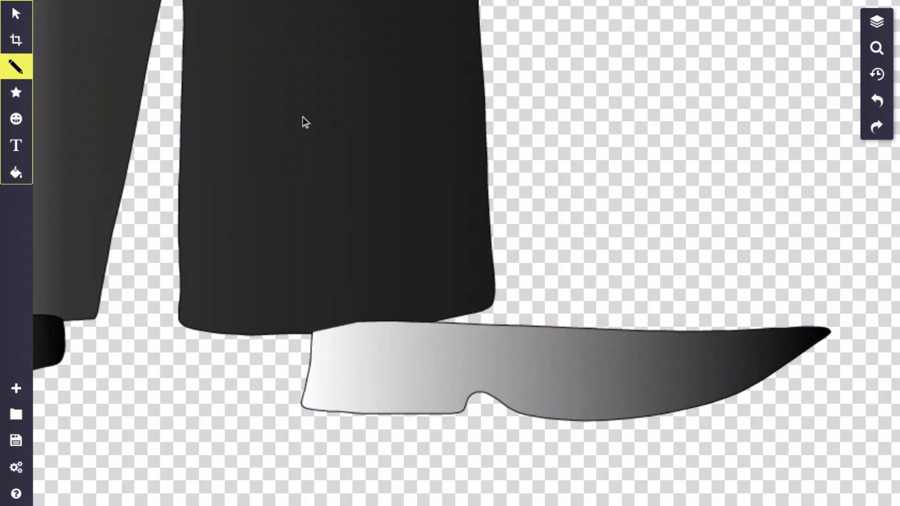
scroll(339, 143, down, 3)
scroll(361, 253, up, 3)
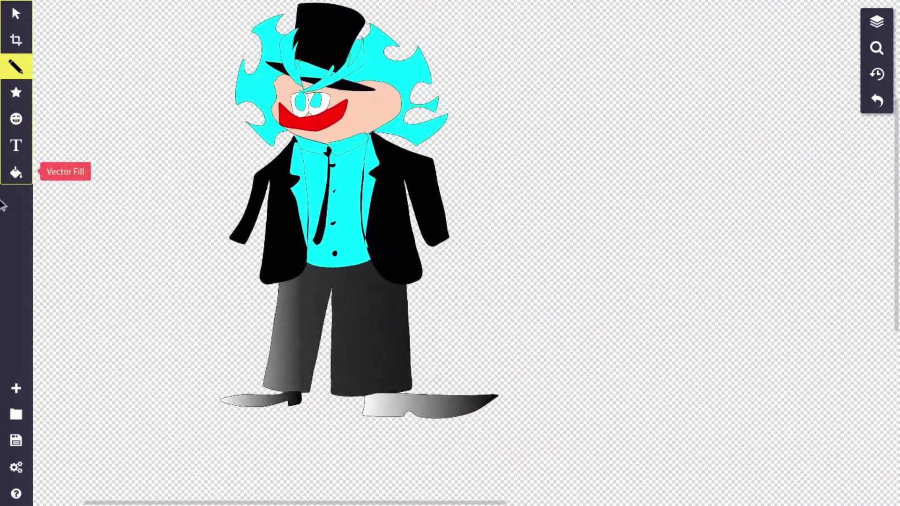
- Add the text note "too tall" on the empty canvas beside the character
click(15, 149)
click(559, 217)
text(too tall)
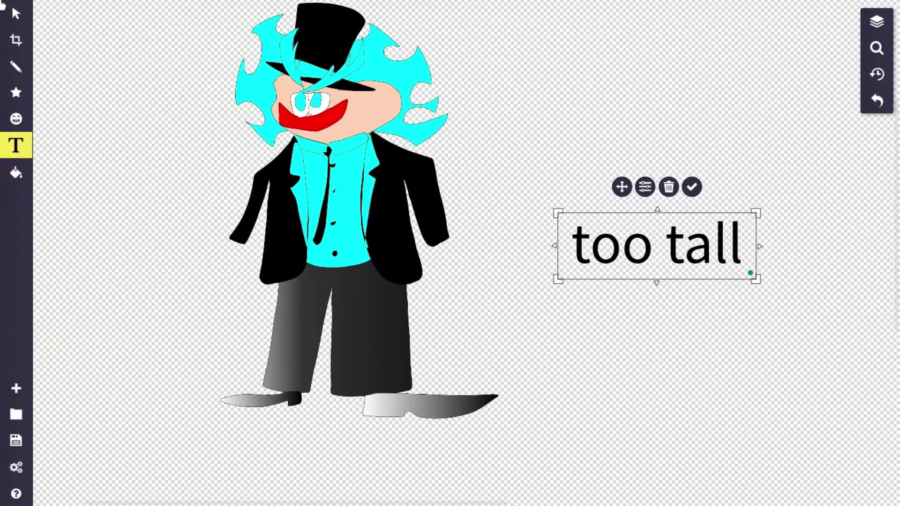
- Shorten the trousers by about a third, raising their lower edge while keeping the waist in place
click(19, 23)
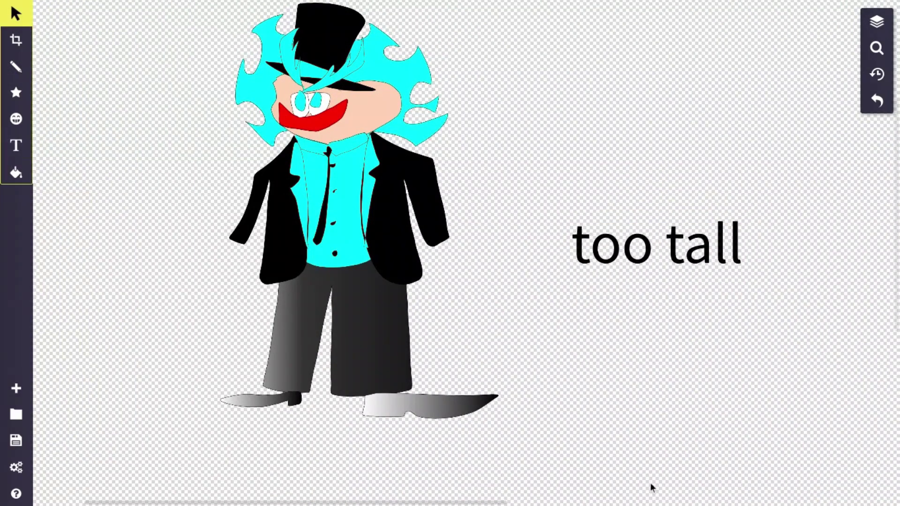
drag(527, 416, 280, 93)
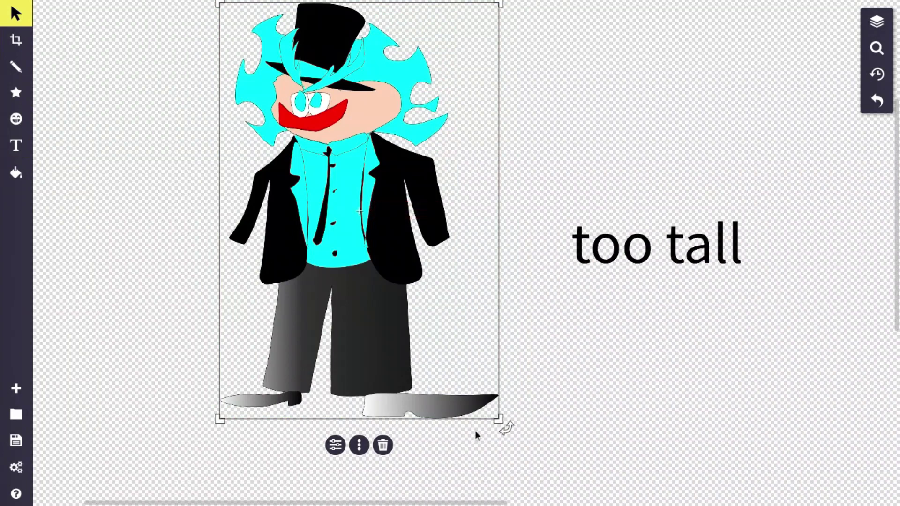
click(379, 359)
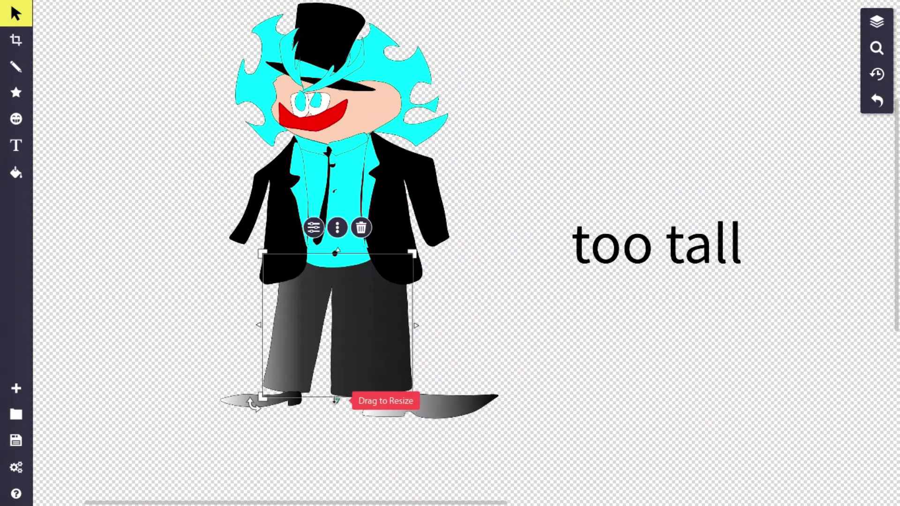
drag(336, 402, 336, 357)
- Select both shoes and move them up together to sit just under the shortened trouser legs
click(275, 402)
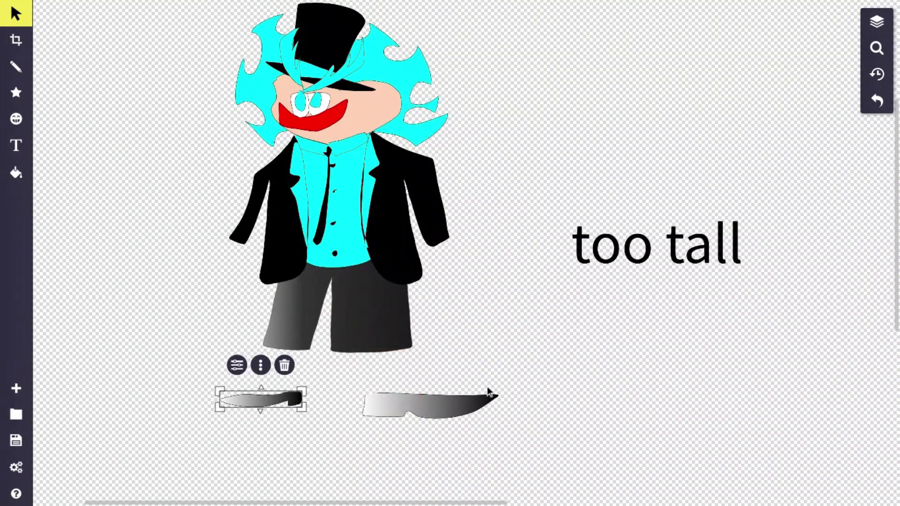
shift+click(433, 402)
drag(434, 402, 415, 364)
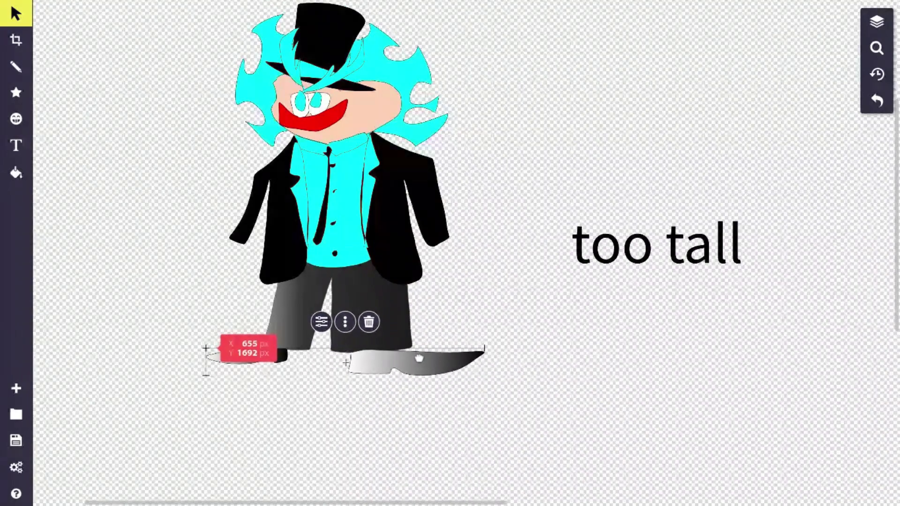
- Replace the "too tall" note's text with "thats better"
click(535, 267)
double_click(579, 274)
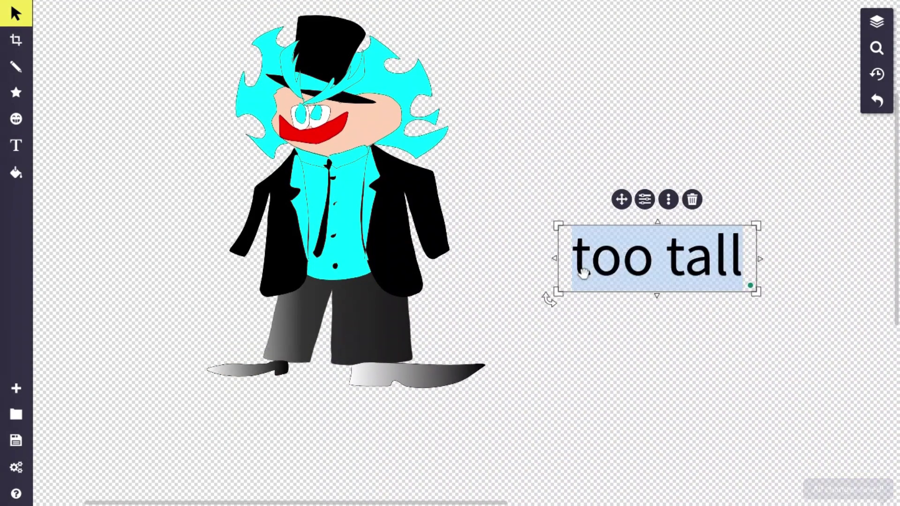
text(thats better)
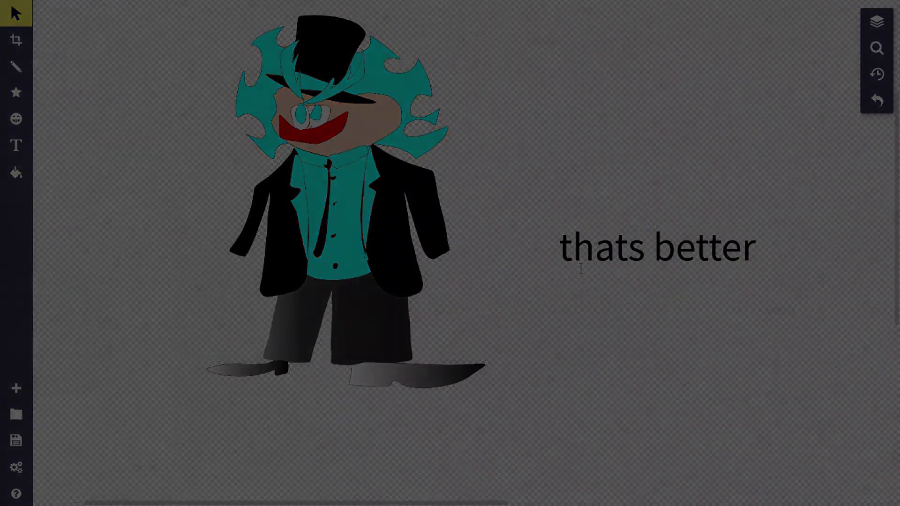